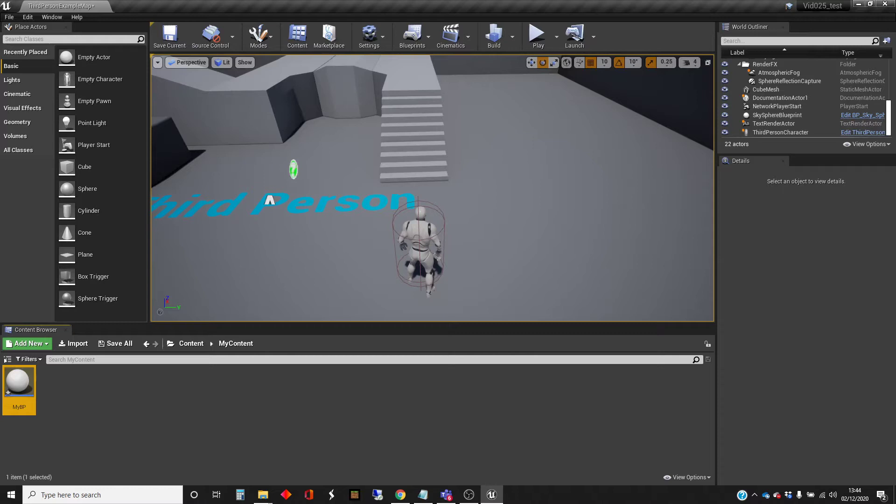
# Open the MyBP blueprint from the MyContent folder in the full Blueprint editor.
pyautogui.moveTo(21, 382)
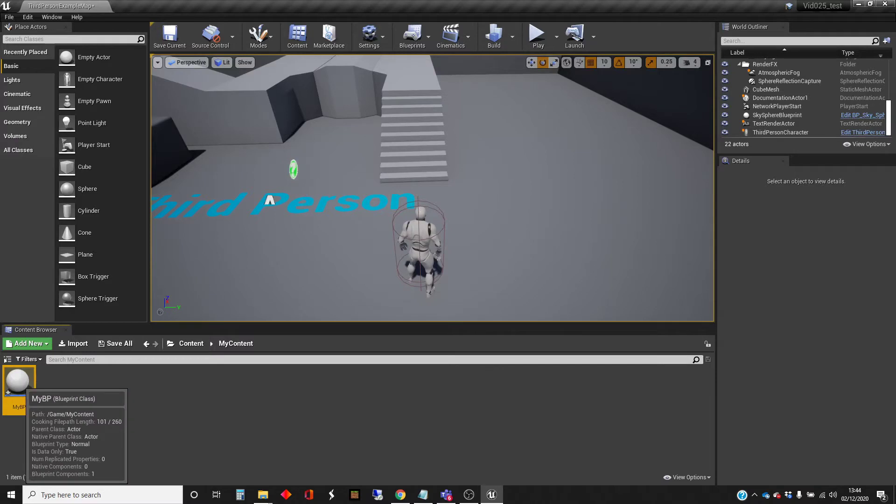
pyautogui.doubleClick(18, 382)
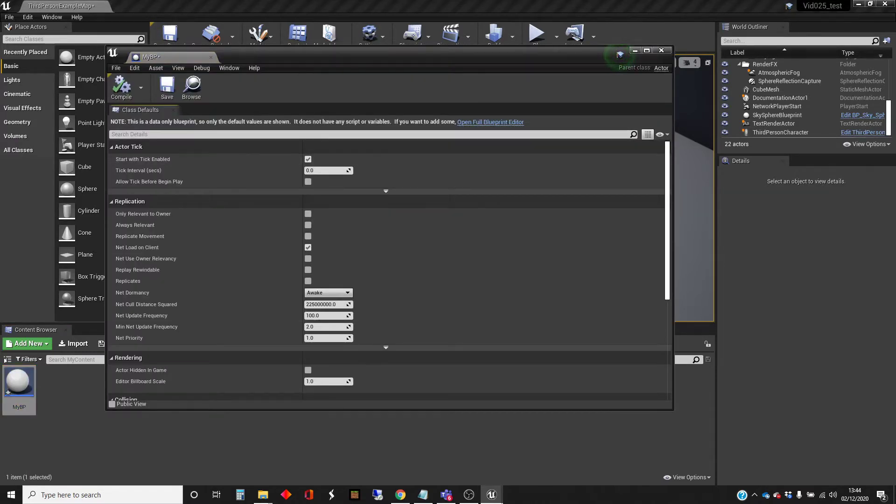
pyautogui.click(509, 122)
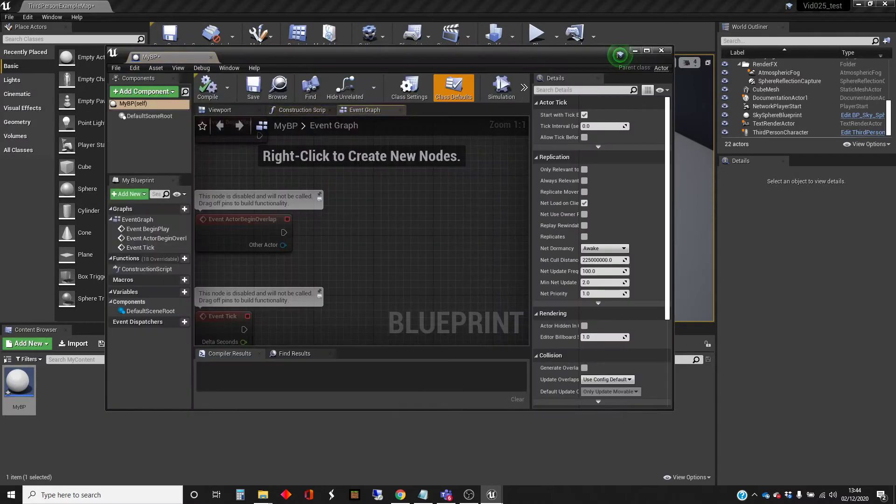
pyautogui.moveTo(619, 55); pyautogui.dragTo(755, 121)
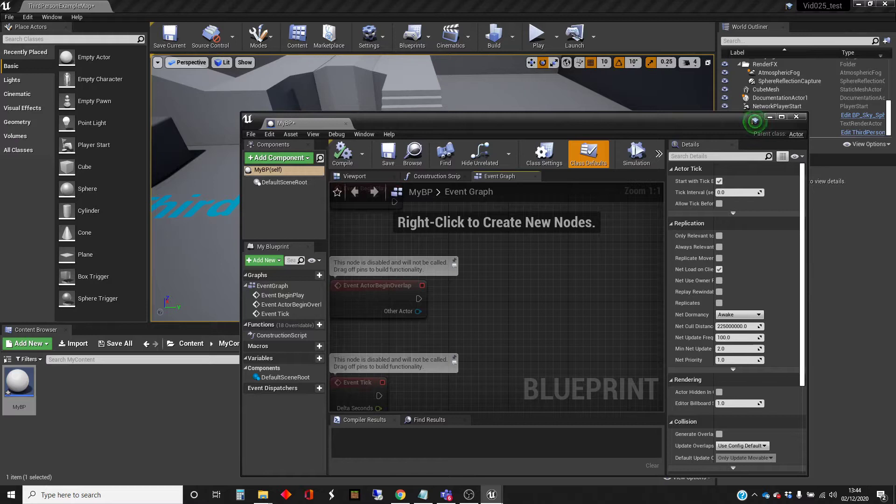
pyautogui.click(755, 121)
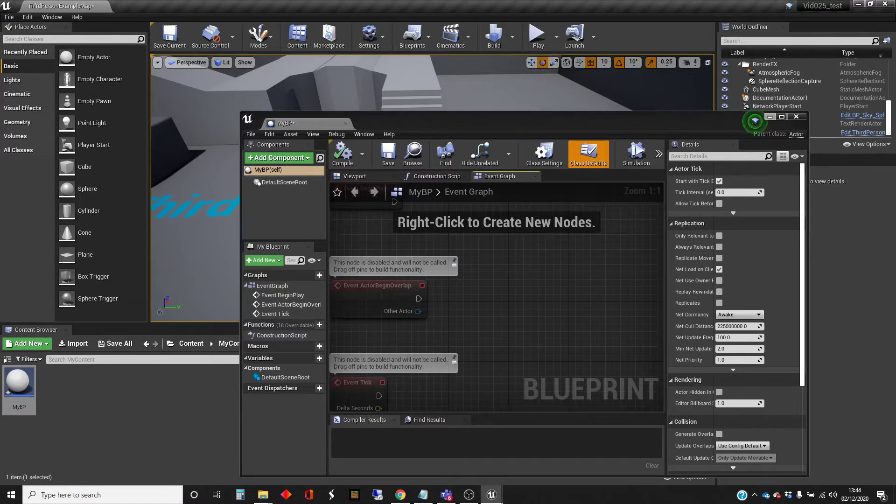
# Place a MyBP instance on the floor beside the stairs in the level and raise it to Z 180.
pyautogui.click(769, 117)
pyautogui.moveTo(19, 390); pyautogui.dragTo(528, 192)
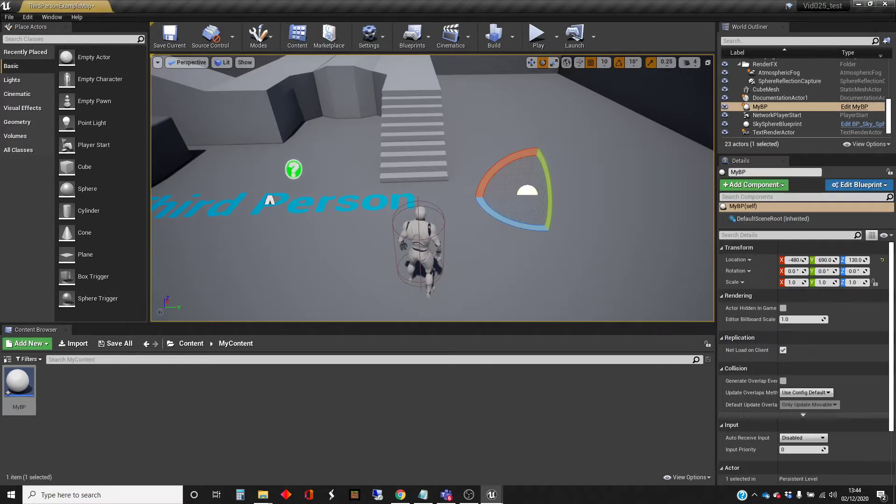
pyautogui.press('w')
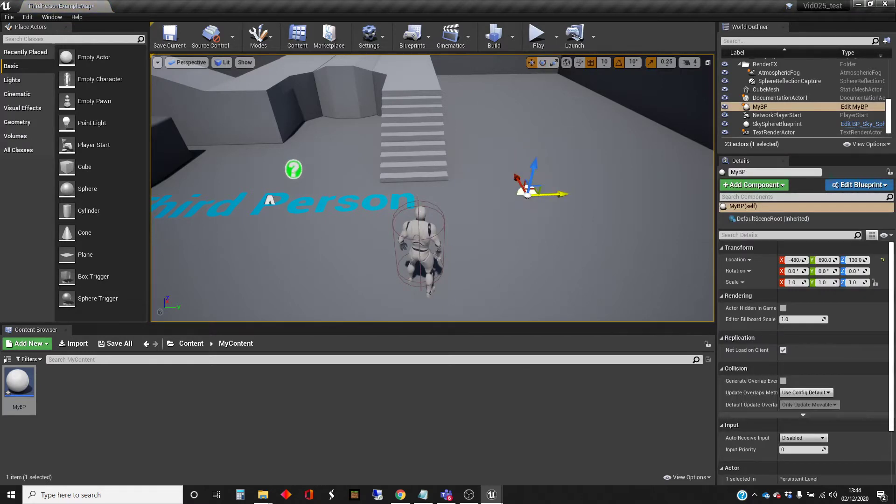
pyautogui.moveTo(534, 170); pyautogui.dragTo(534, 155)
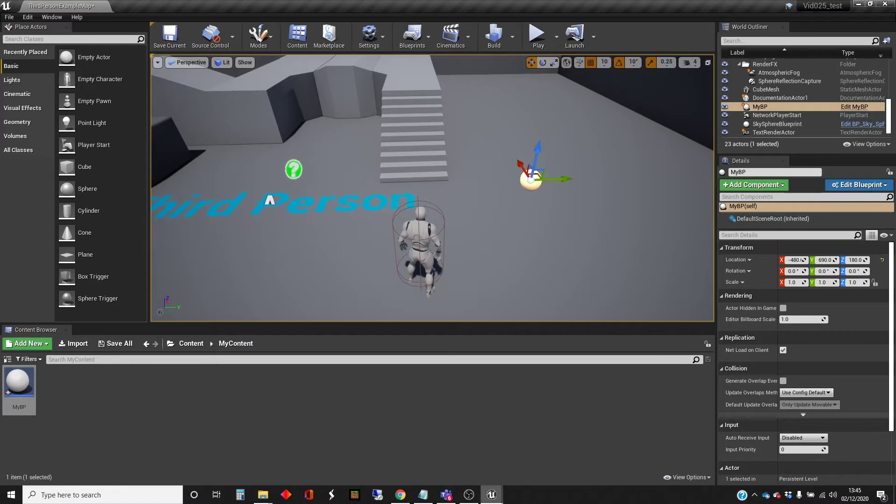
# Return to the MyBP blueprint window, show its component viewport and select the DefaultSceneRoot component.
pyautogui.click(492, 495)
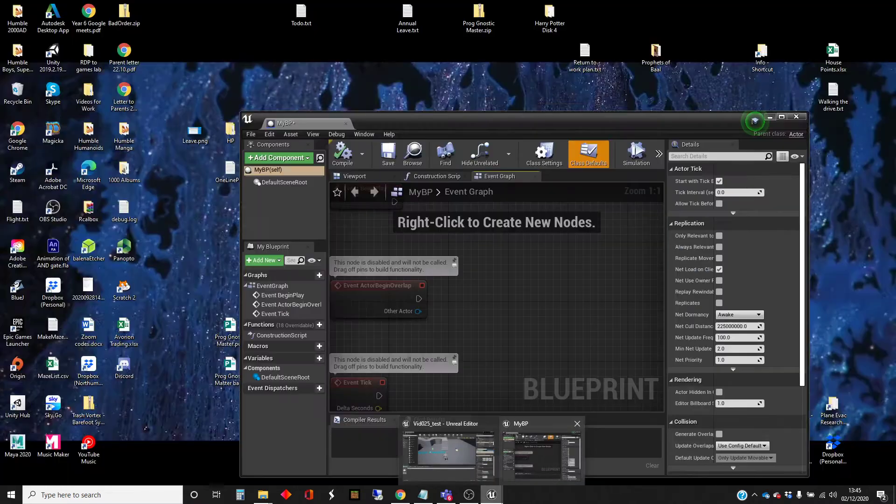
pyautogui.click(542, 455)
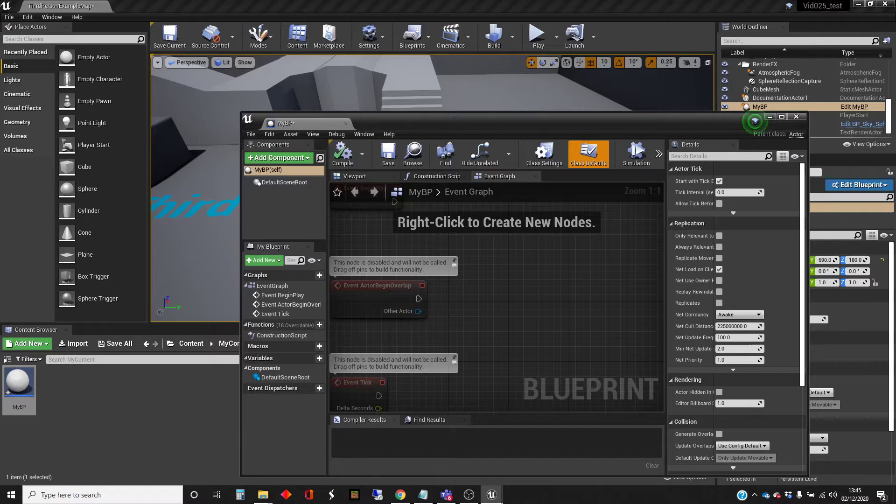
pyautogui.click(355, 176)
pyautogui.moveTo(667, 119); pyautogui.dragTo(522, 57)
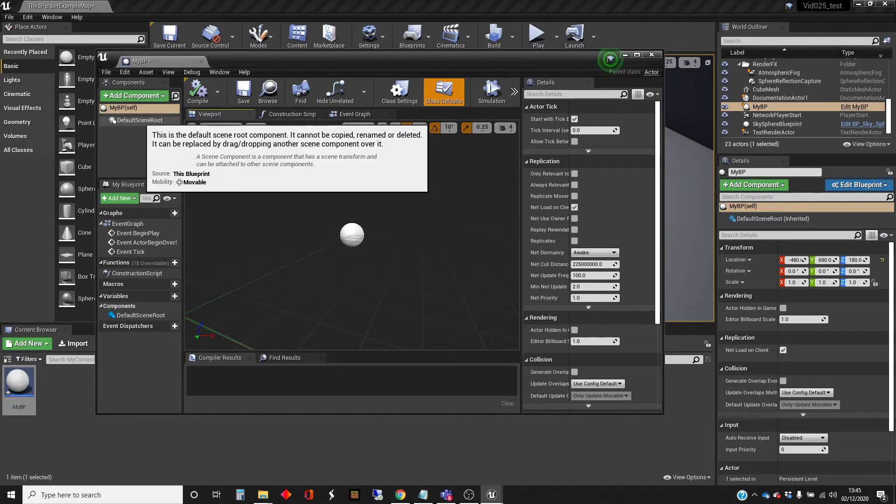
pyautogui.click(140, 120)
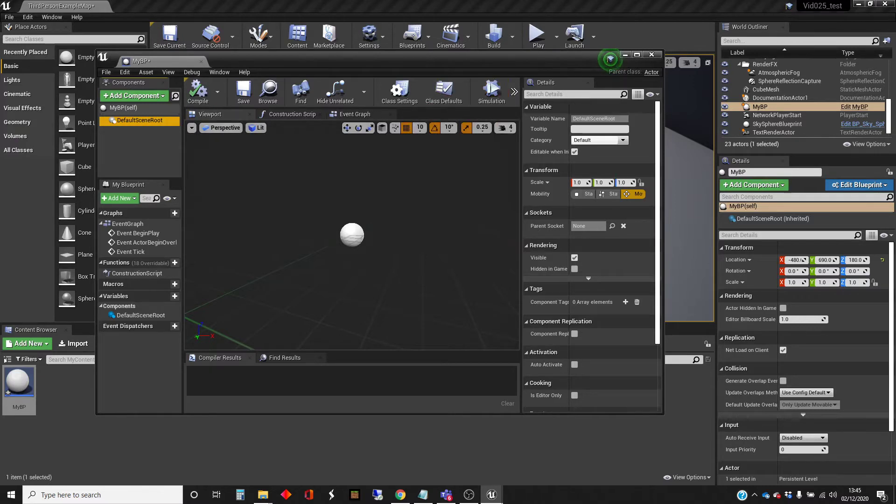
pyautogui.moveTo(500, 56); pyautogui.dragTo(509, 80)
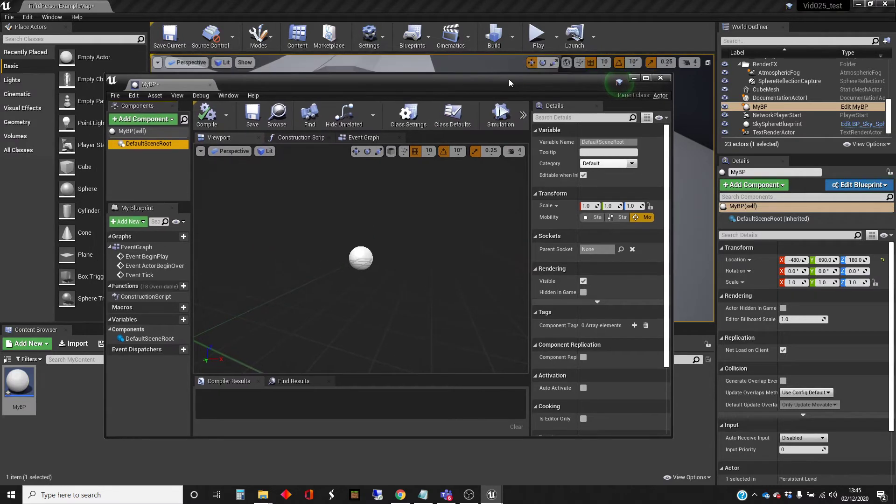
pyautogui.moveTo(509, 80); pyautogui.dragTo(496, 259)
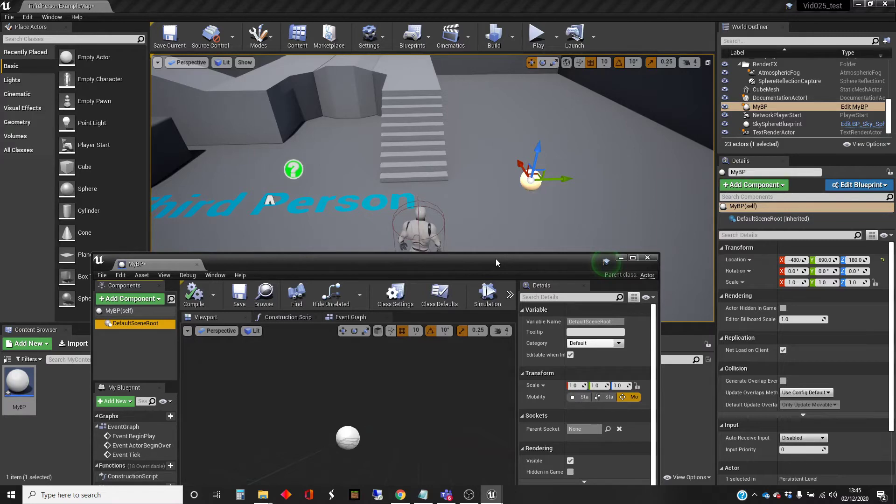
pyautogui.moveTo(496, 259); pyautogui.dragTo(492, 65)
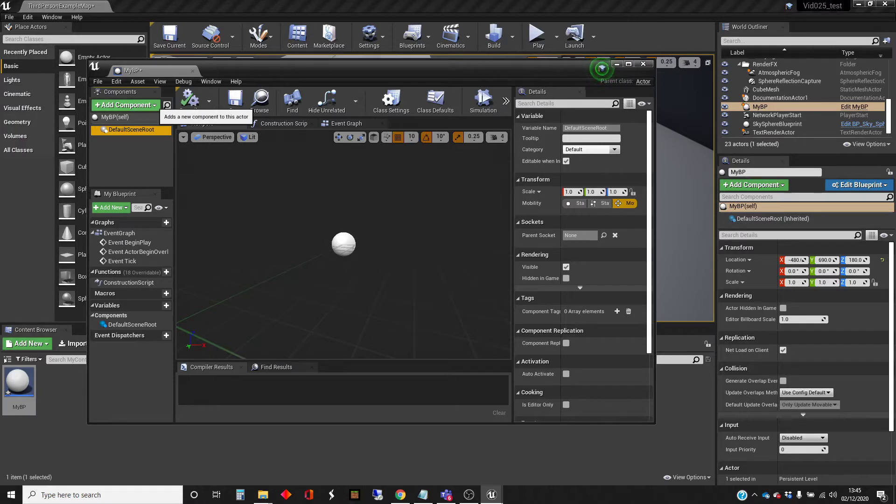
# Add a Static Mesh component with its default name under DefaultSceneRoot and assign it the SM_Couch mesh.
pyautogui.click(125, 105)
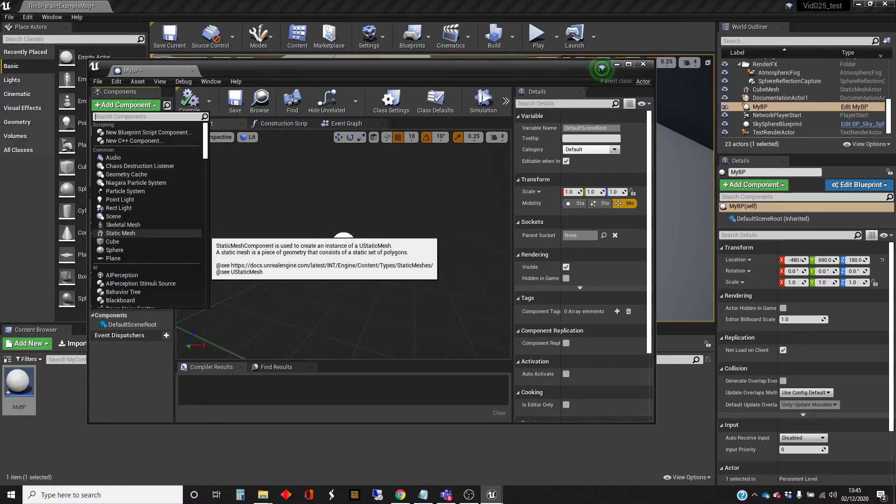
pyautogui.click(120, 233)
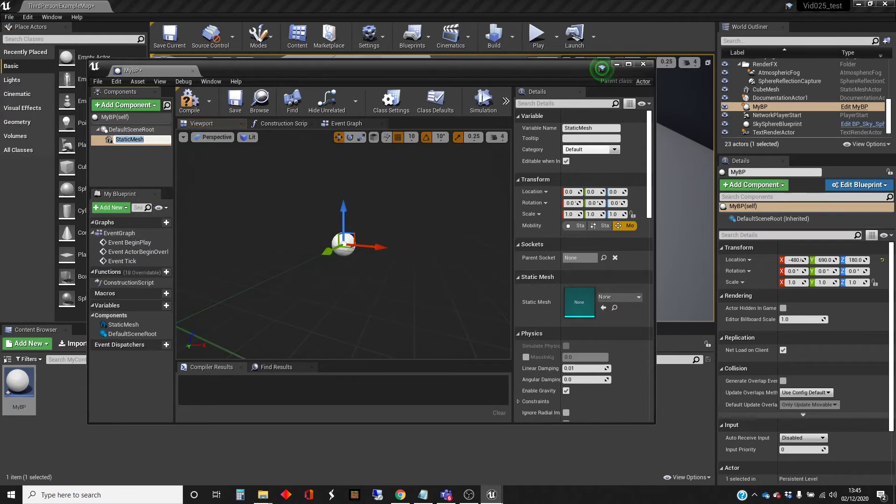
pyautogui.press('Return')
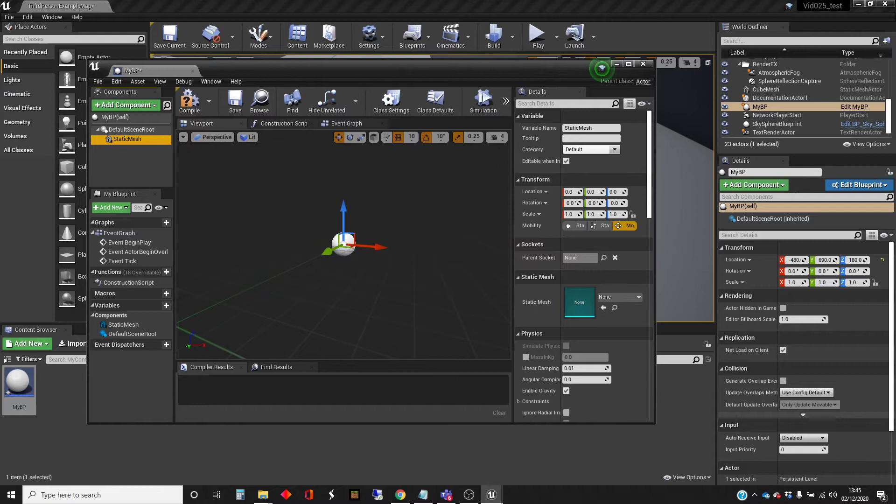
pyautogui.click(637, 297)
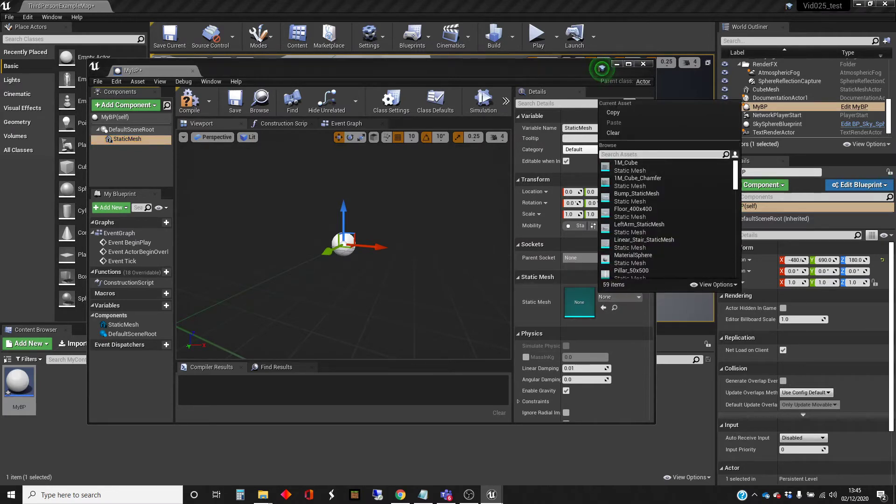
pyautogui.write('cou')
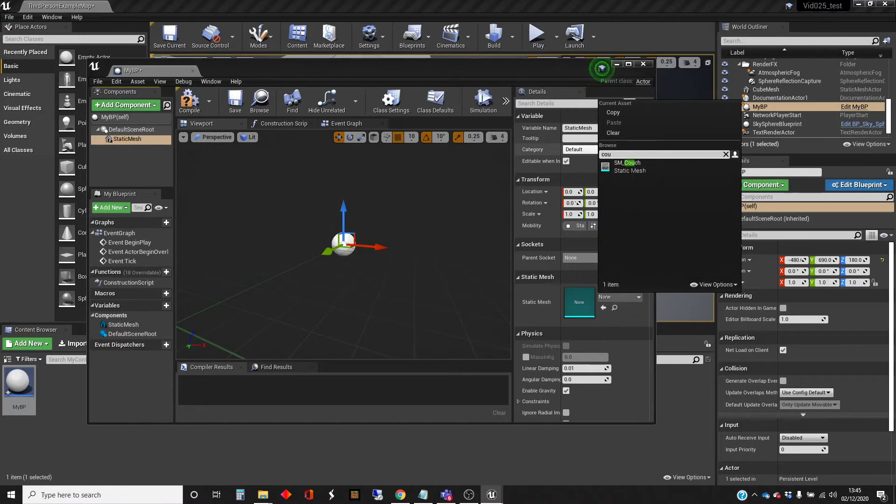
pyautogui.press('Return')
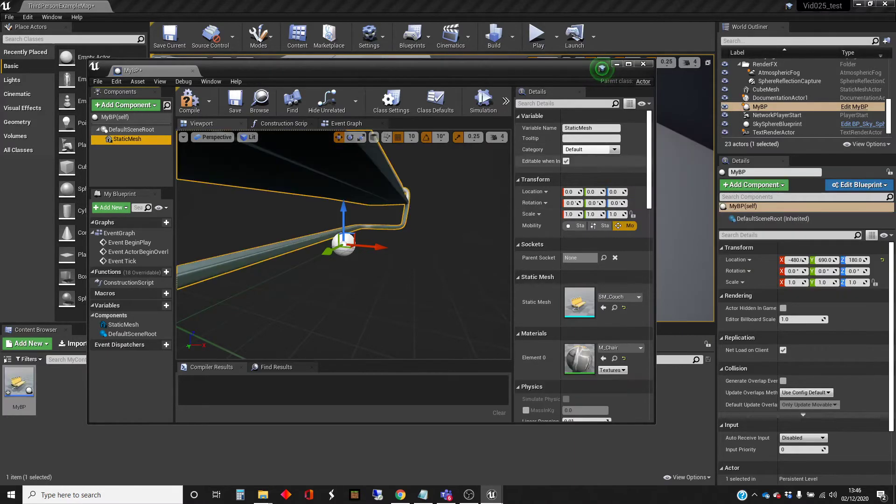
# Lower the couch static mesh to Z -10 relative to the scene root.
pyautogui.scroll(-5, 343, 244)
pyautogui.moveTo(343, 244); pyautogui.dragTo(360, 217, button='right')
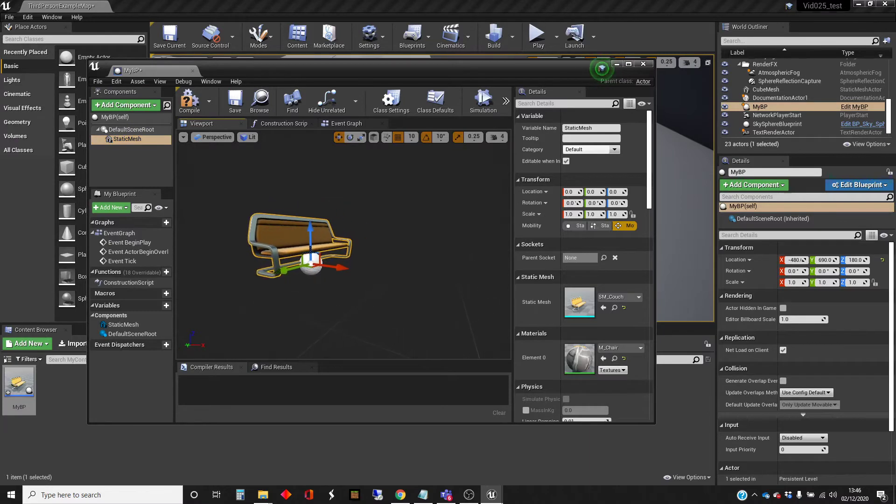
pyautogui.keyDown('alt'); pyautogui.moveTo(343, 244); pyautogui.dragTo(380, 238); pyautogui.keyUp('alt')
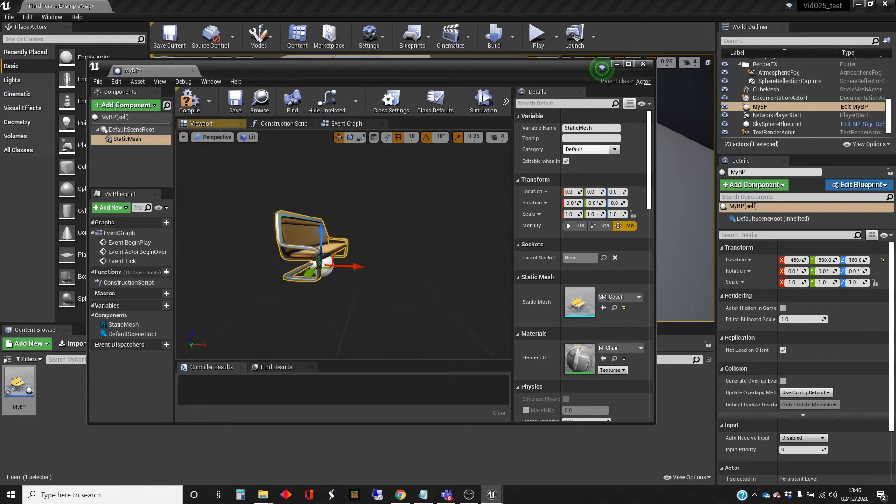
pyautogui.moveTo(322, 237)
pyautogui.mouseDown()
pyautogui.moveTo(322, 196)
pyautogui.moveTo(322, 248)
pyautogui.moveTo(322, 239)
pyautogui.mouseUp()
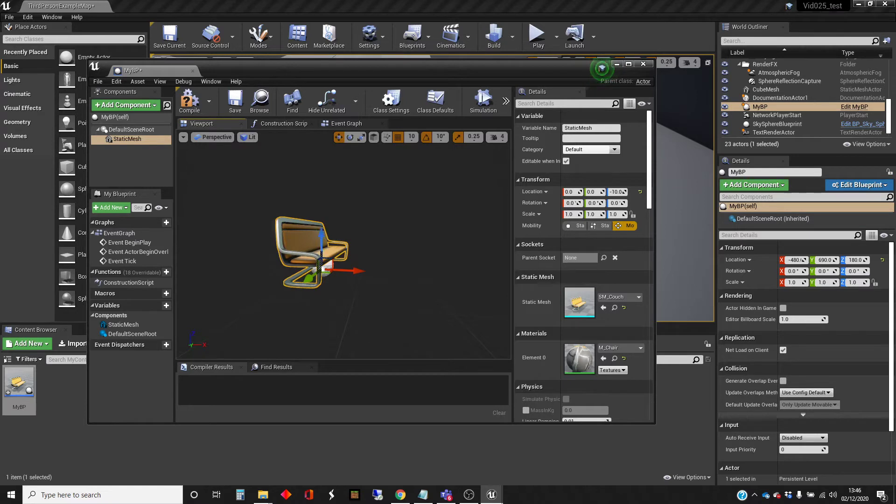
pyautogui.moveTo(212, 323); pyautogui.dragTo(203, 322, button='right')
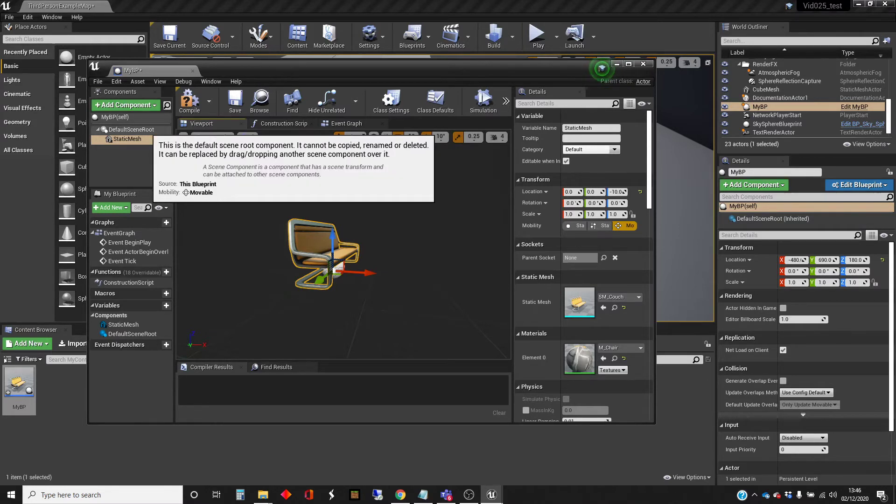
# Add a Box Collision component as a child of DefaultSceneRoot, next to the static mesh.
pyautogui.click(131, 130)
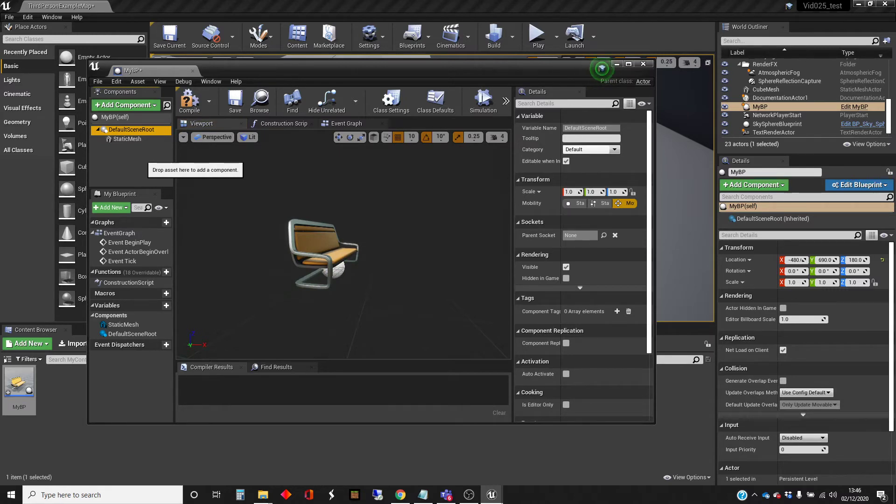
pyautogui.click(154, 106)
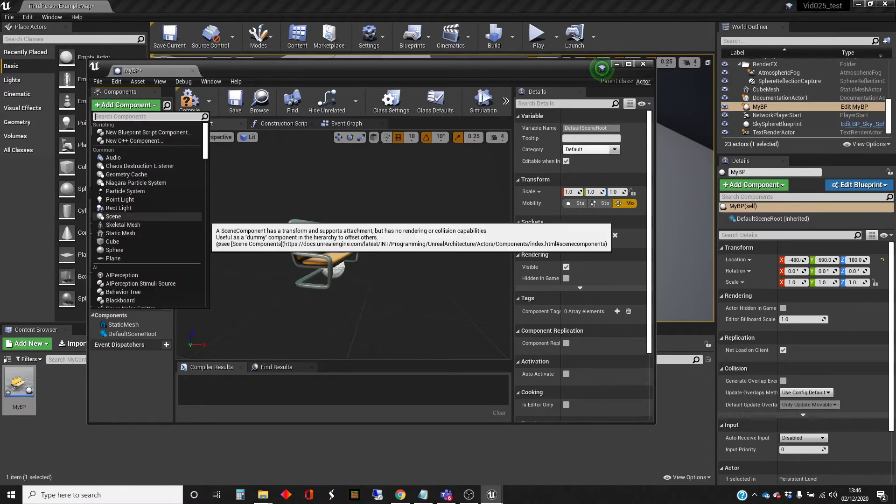
pyautogui.scroll(-5, 140, 222)
pyautogui.scroll(-3, 140, 215)
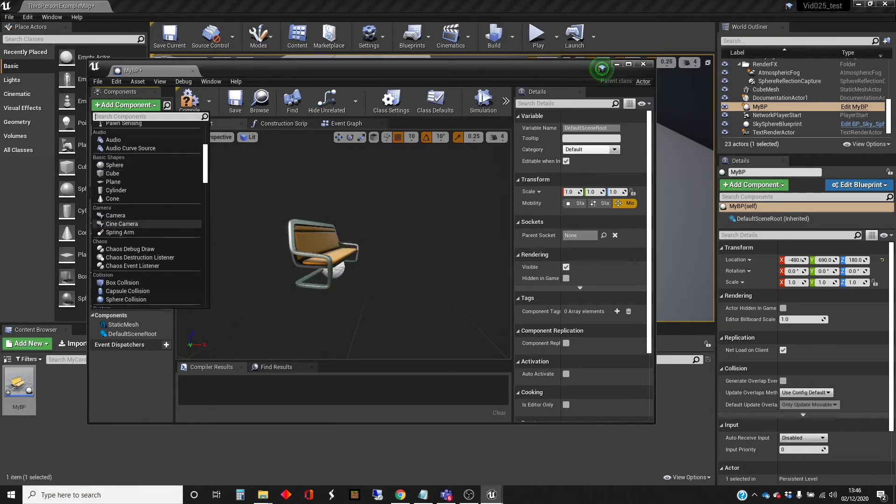
pyautogui.scroll(-2, 140, 215)
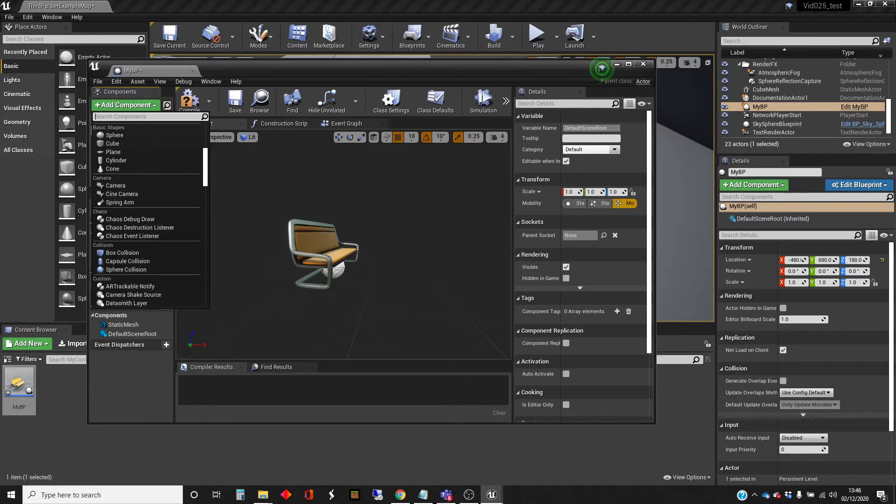
pyautogui.click(124, 253)
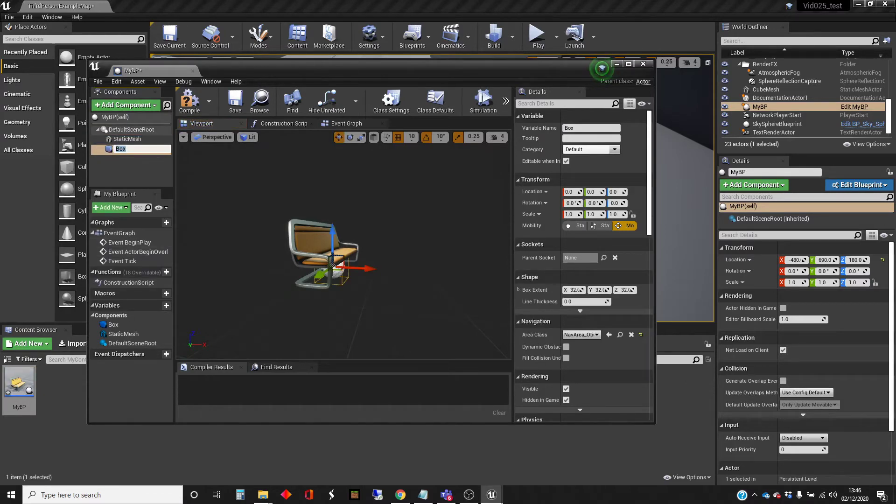
# Enlarge the collision box around the couch to a scale of about 4.34, 5.95, 4.83 and raise it to Z 140.
pyautogui.moveTo(569, 214); pyautogui.dragTo(629, 215)
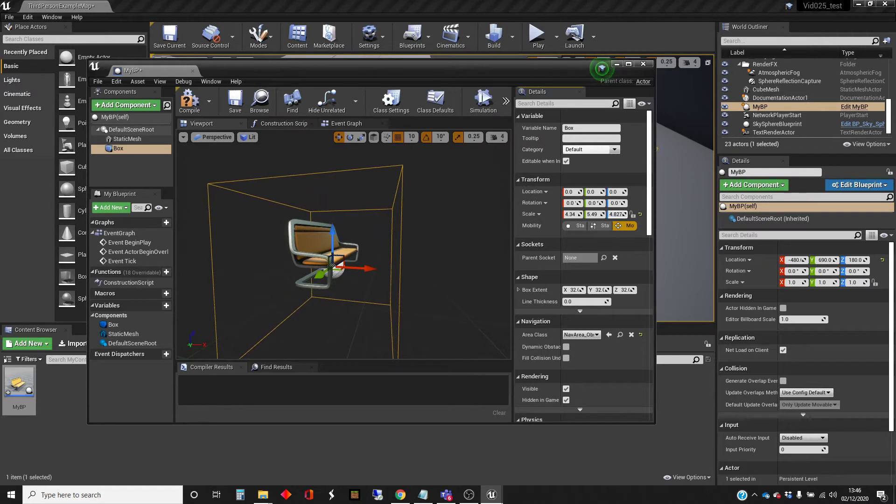
pyautogui.moveTo(337, 235); pyautogui.dragTo(338, 174)
pyautogui.moveTo(337, 174); pyautogui.dragTo(290, 176, button='right')
pyautogui.moveTo(323, 233); pyautogui.dragTo(317, 233, button='right')
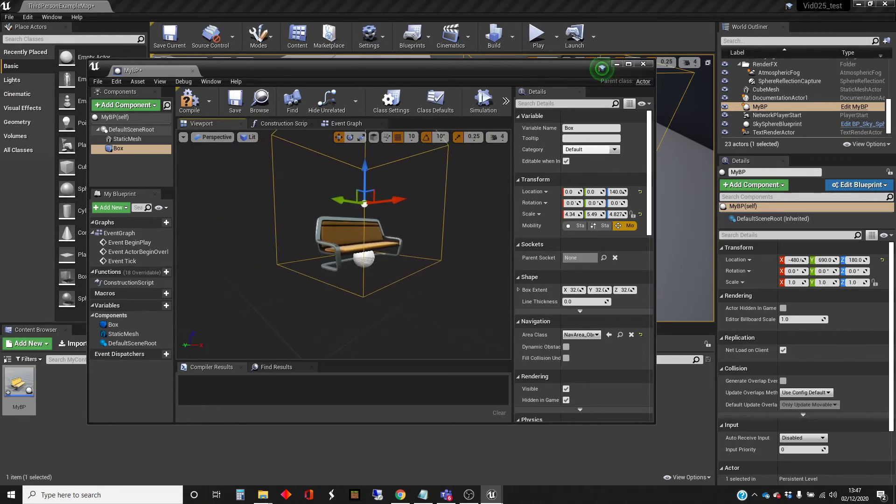
pyautogui.moveTo(594, 214); pyautogui.dragTo(612, 214)
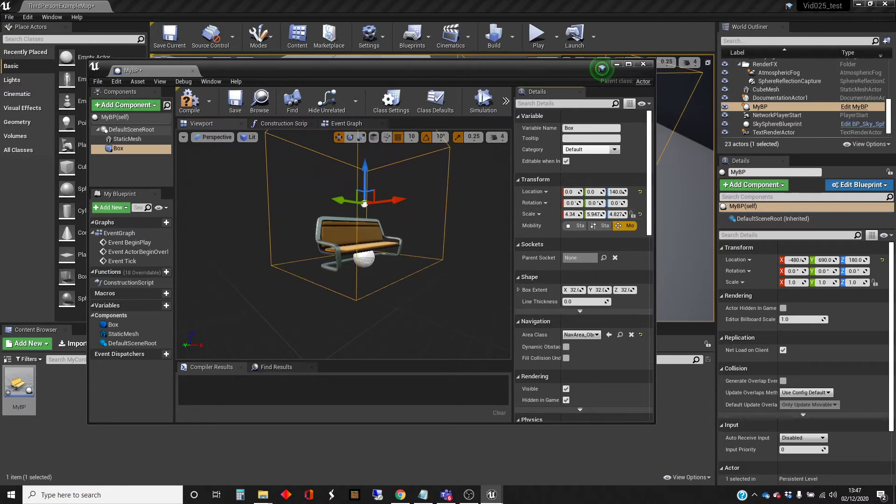
pyautogui.moveTo(355, 236); pyautogui.dragTo(372, 198, button='right')
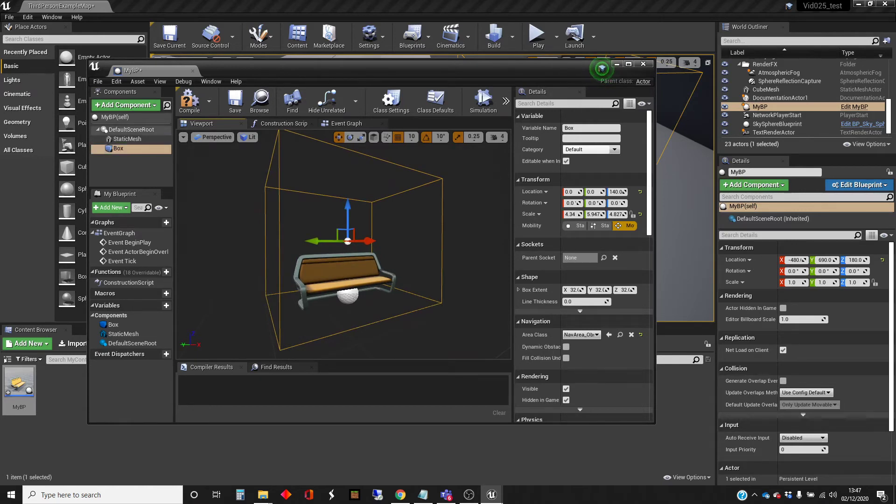
# Add a Particle System component under DefaultSceneRoot with the P_Fire template and position it at Z 50.
pyautogui.click(141, 129)
pyautogui.rightClick(140, 130)
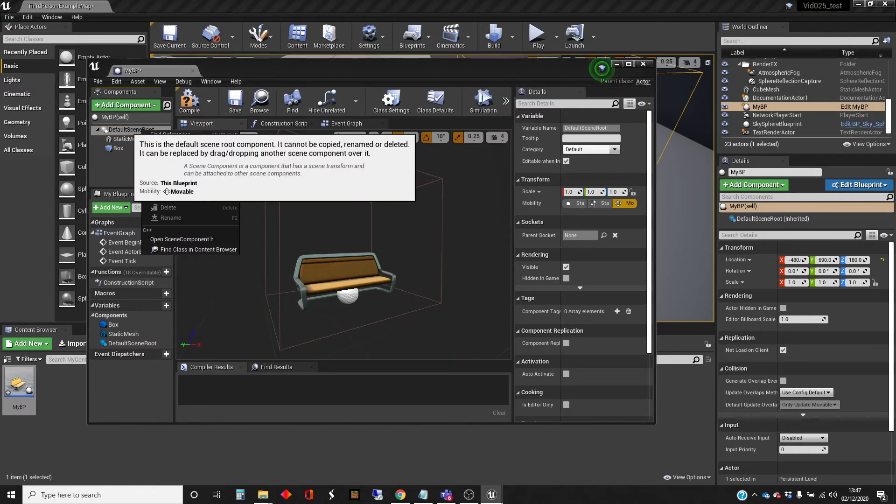
pyautogui.click(152, 105)
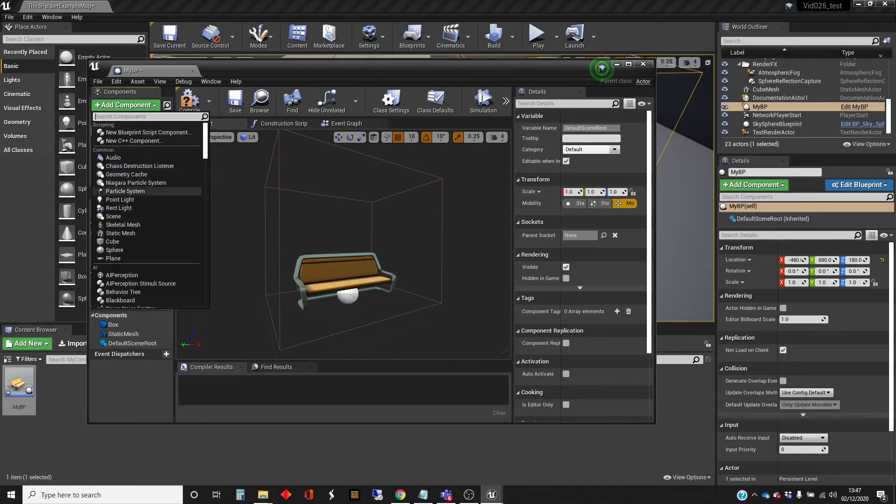
pyautogui.scroll(-5, 140, 231)
pyautogui.scroll(-8, 140, 228)
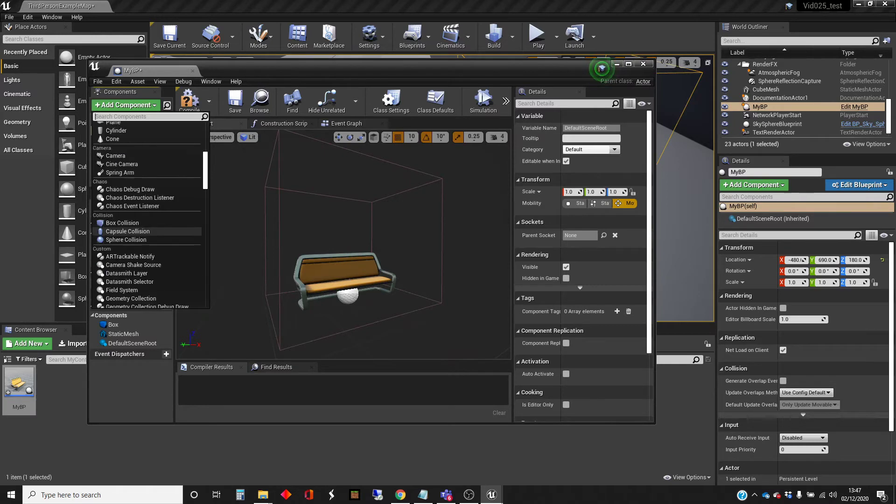
pyautogui.scroll(4, 140, 227)
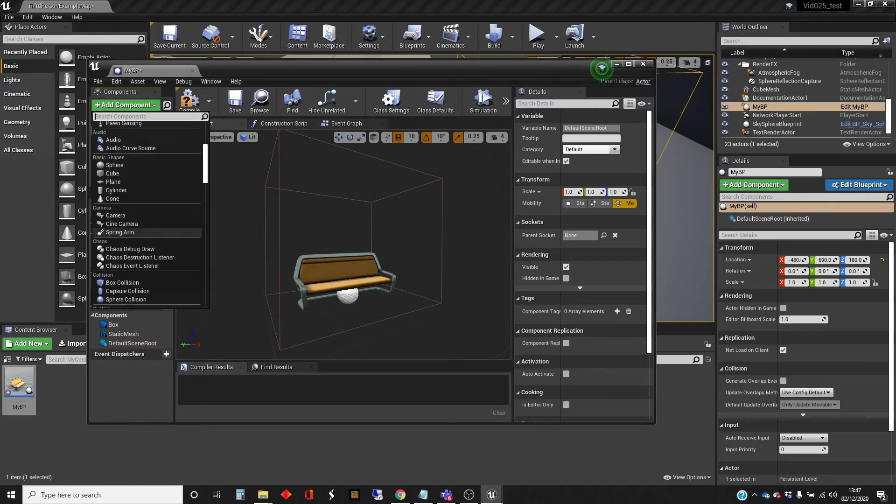
pyautogui.scroll(6, 147, 214)
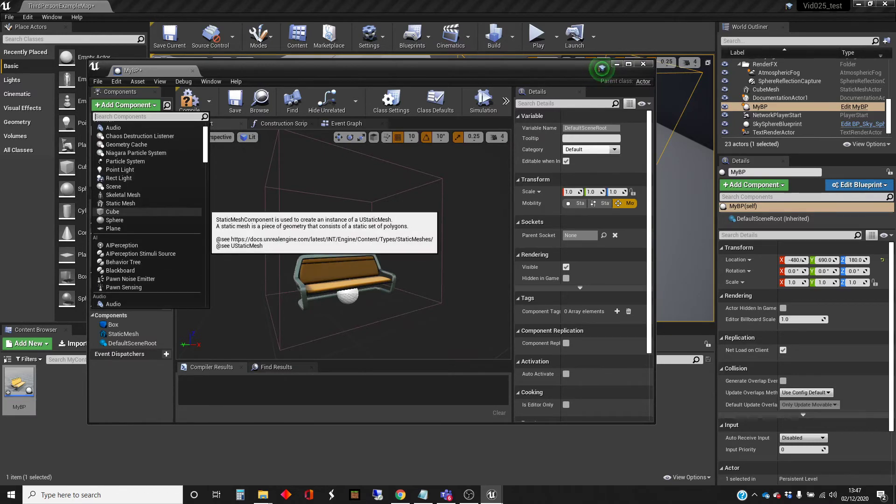
pyautogui.click(150, 161)
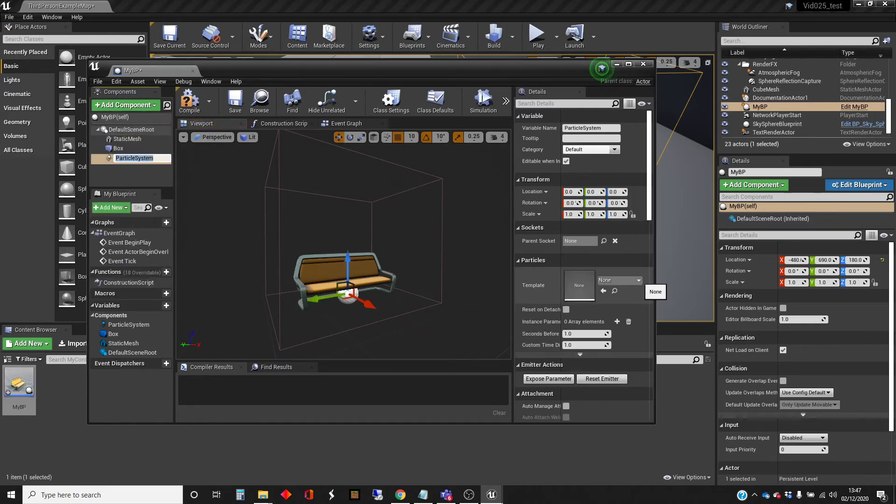
pyautogui.click(620, 280)
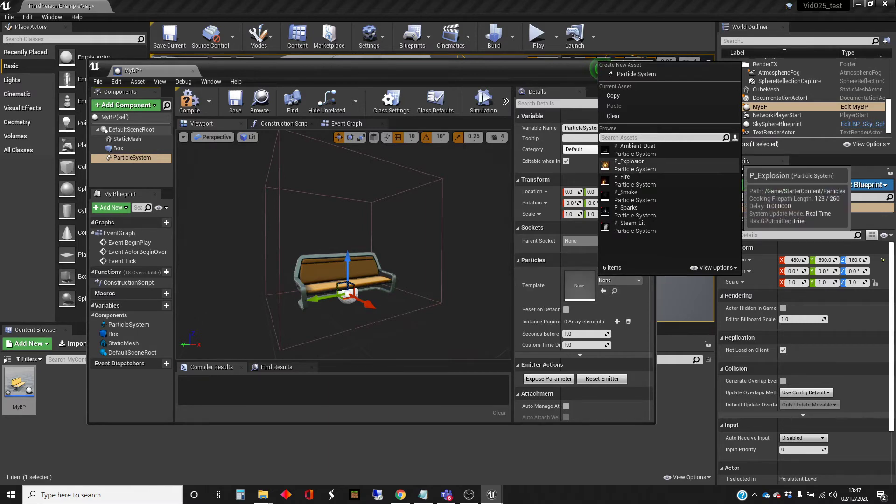
pyautogui.click(635, 180)
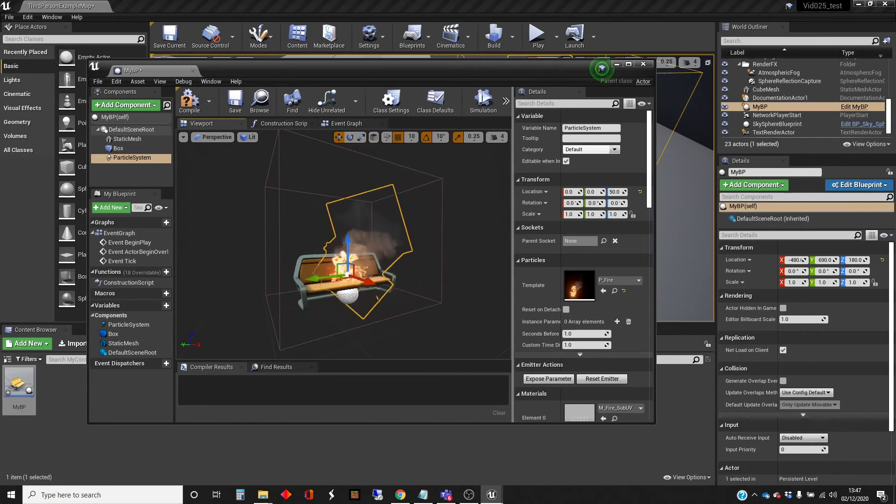
# Add an Audio component under DefaultSceneRoot with the Fire01 sound wave and compile the blueprint.
pyautogui.doubleClick(133, 129)
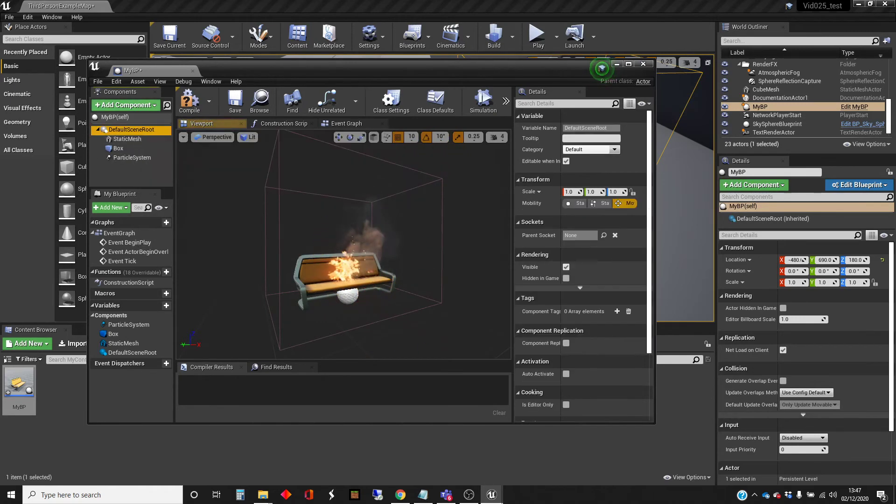
pyautogui.click(125, 105)
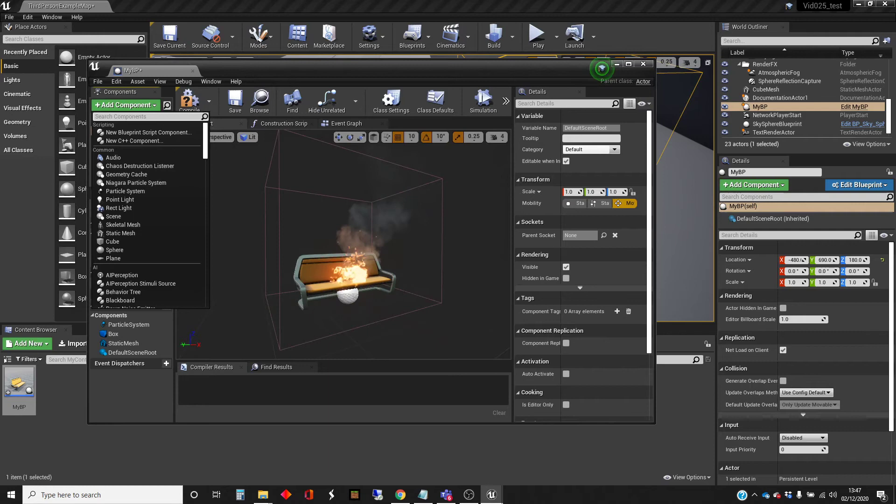
pyautogui.click(113, 157)
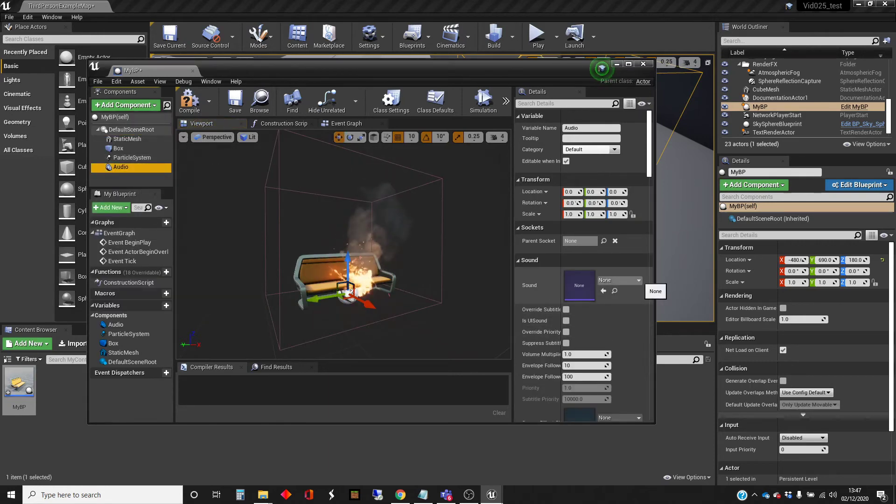
pyautogui.click(621, 280)
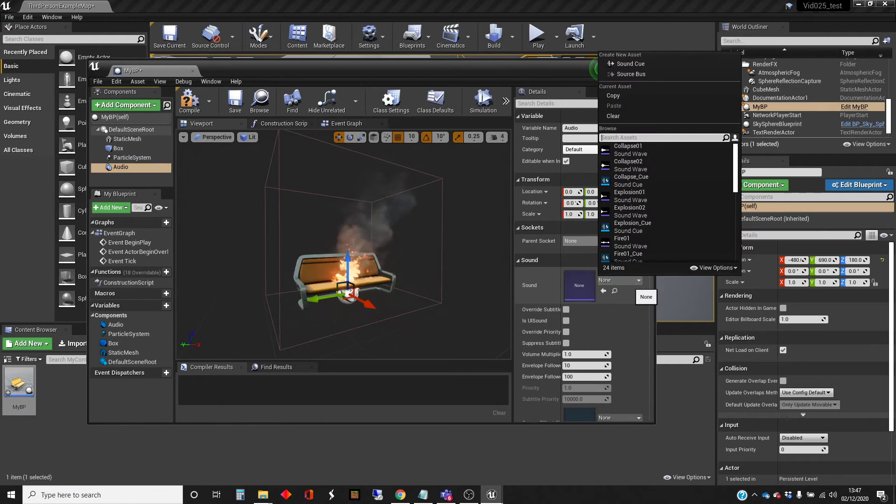
pyautogui.click(626, 240)
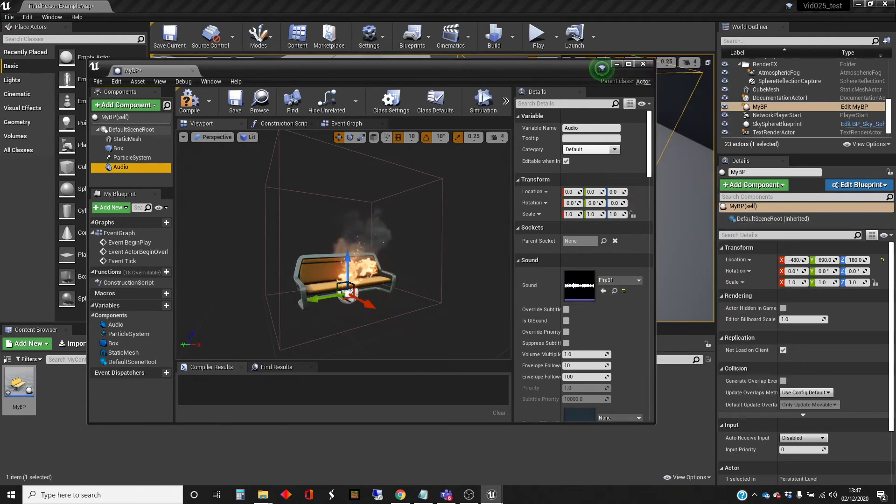
pyautogui.click(189, 103)
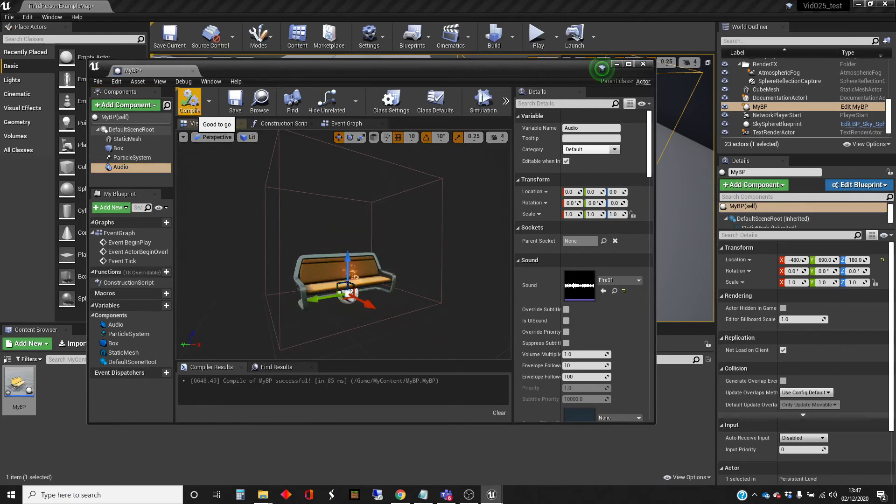
# Minimize the blueprint editor and rotate the MyBP actor in the level about -180 degrees around Z so the couch faces the character.
pyautogui.moveTo(567, 67); pyautogui.dragTo(504, 240)
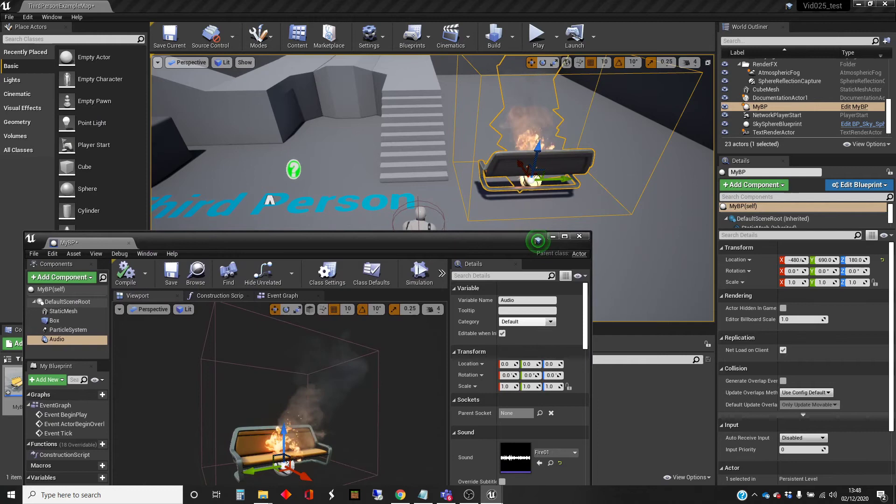
pyautogui.click(553, 236)
pyautogui.moveTo(514, 210); pyautogui.dragTo(434, 206, button='right')
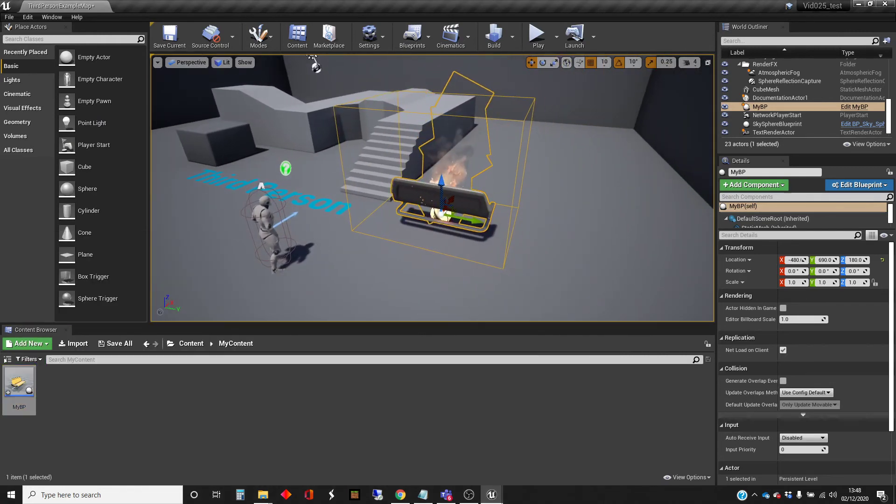
pyautogui.press('r')
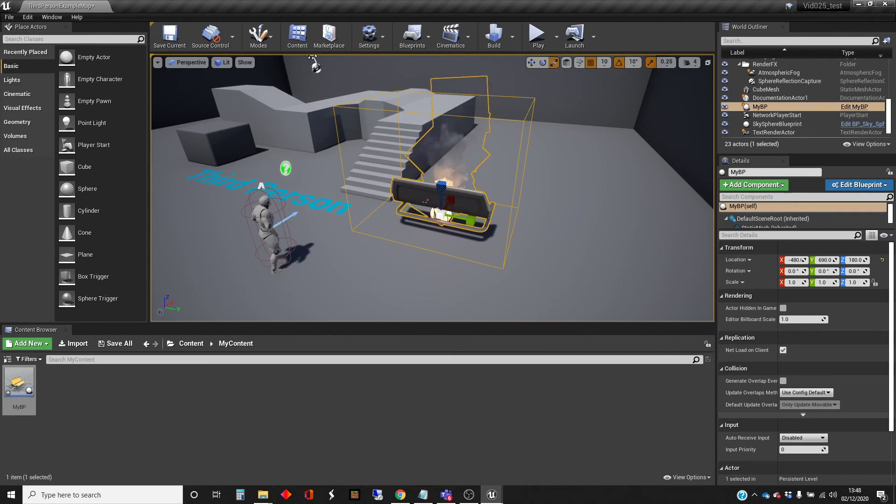
pyautogui.press('e')
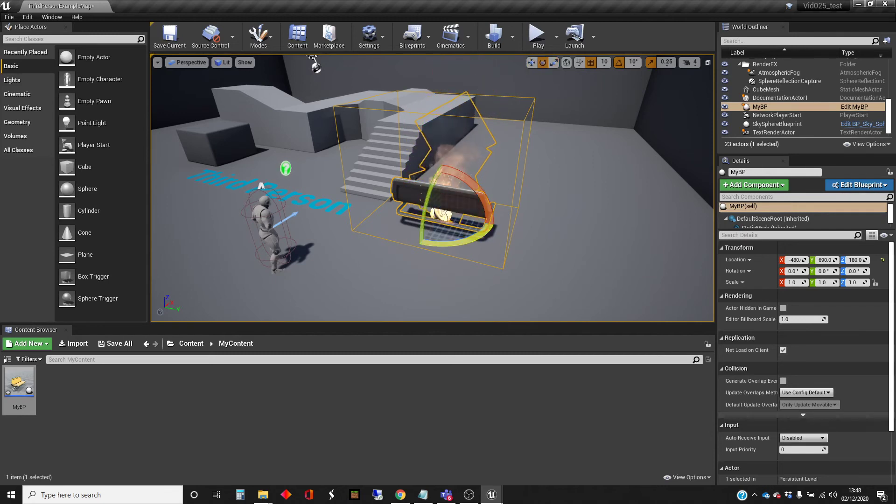
pyautogui.moveTo(481, 237); pyautogui.dragTo(402, 246)
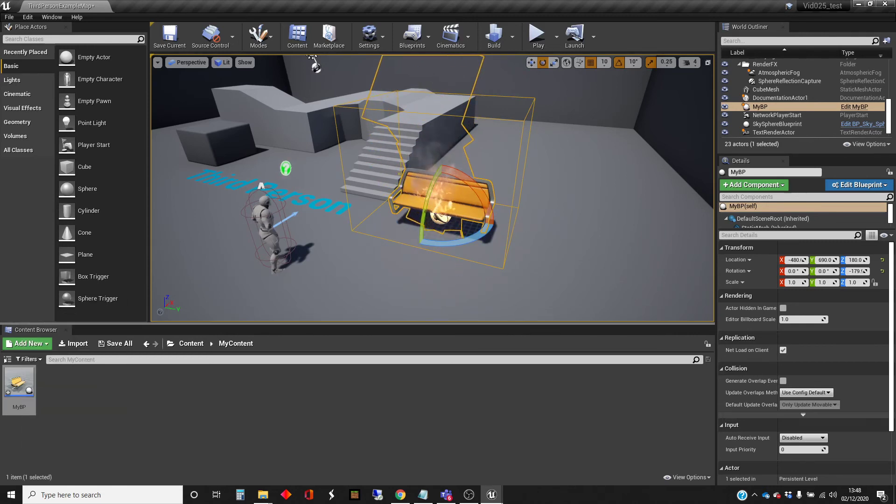
# Place a second MyBP instance in the level on the other side of the character, at about X -980, Y -270, Z 130.
pyautogui.moveTo(280, 280); pyautogui.dragTo(178, 233, button='right')
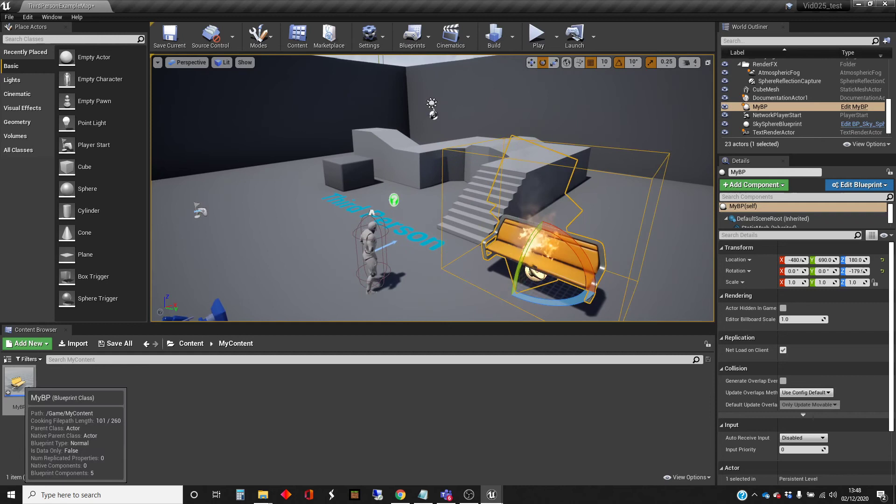
pyautogui.moveTo(18, 382); pyautogui.dragTo(198, 208)
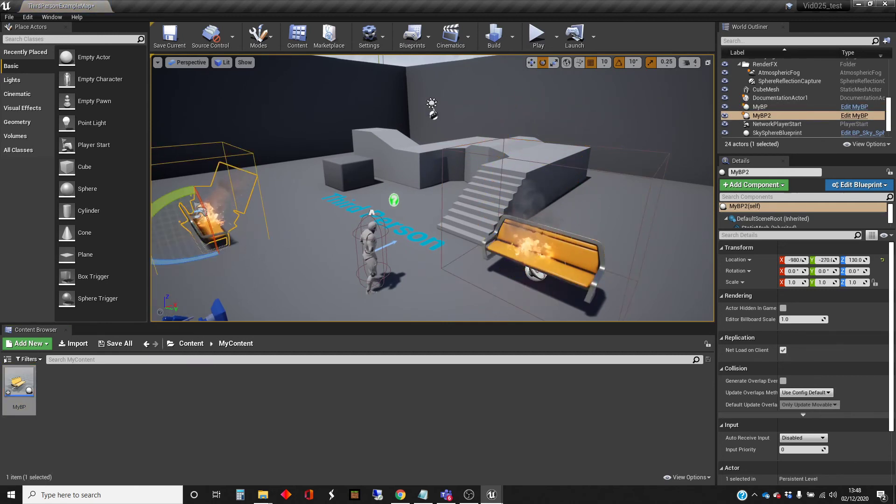
# Play the level and run the character around both couches to check their fire effects and sound.
pyautogui.click(537, 37)
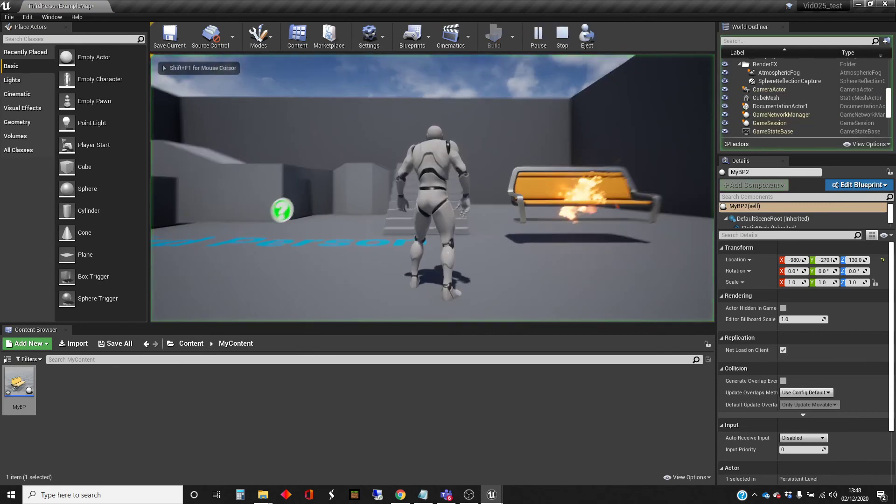
pyautogui.press('w')
pyautogui.press('d')
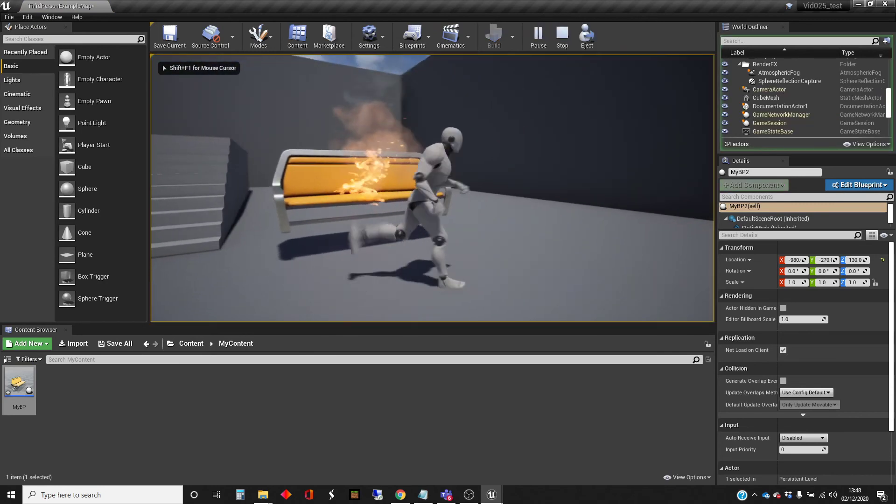
pyautogui.press('d')
pyautogui.press('w')
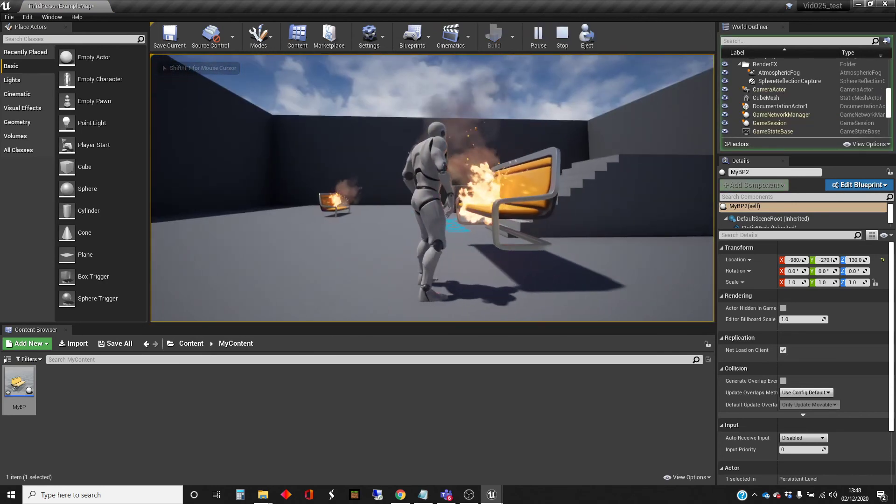
pyautogui.press('w')
pyautogui.press('a')
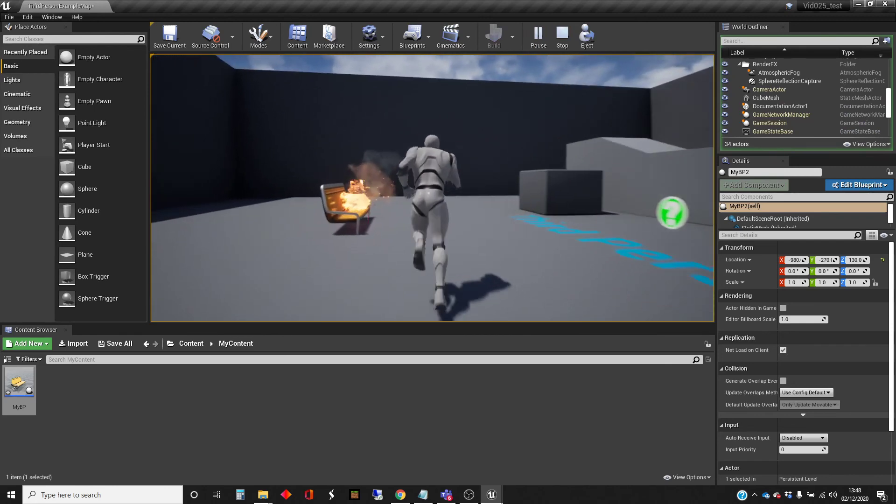
pyautogui.press('d')
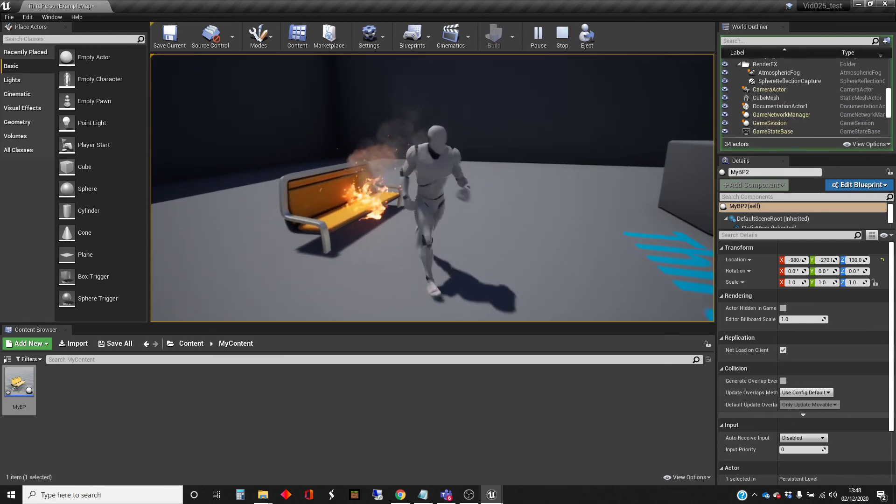
pyautogui.press('d')
pyautogui.press('d')
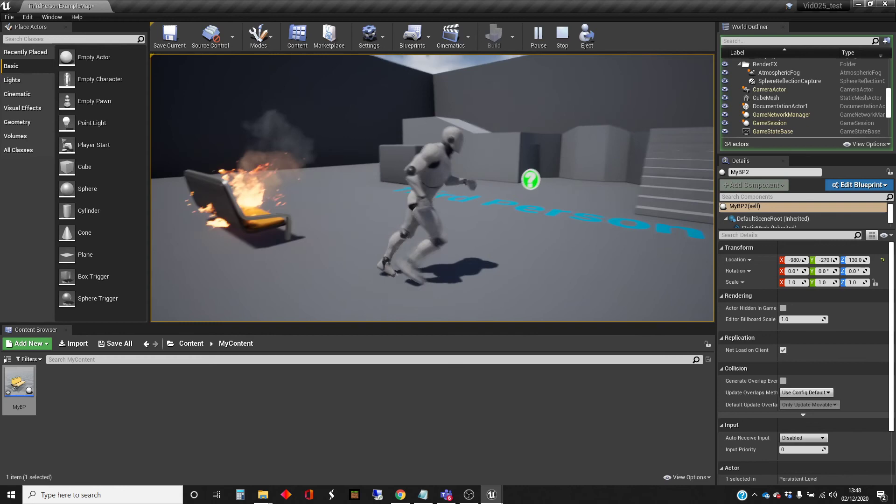
pyautogui.press('d')
pyautogui.press('w')
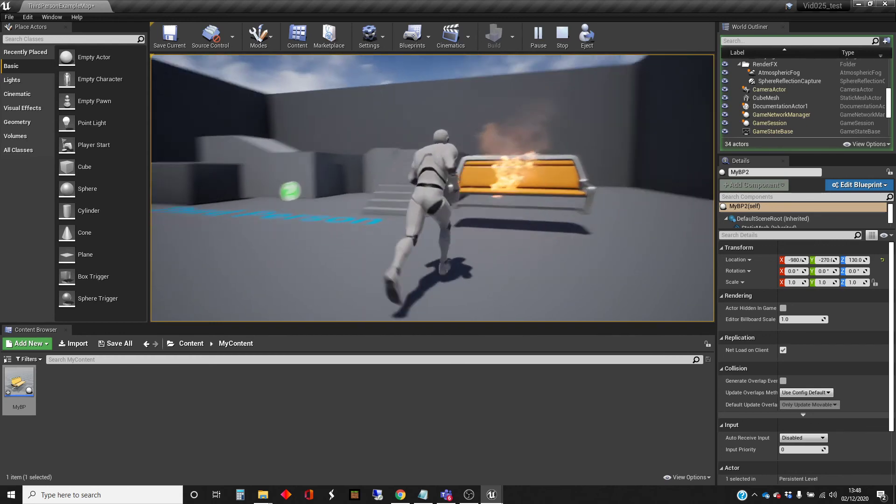
pyautogui.press('w')
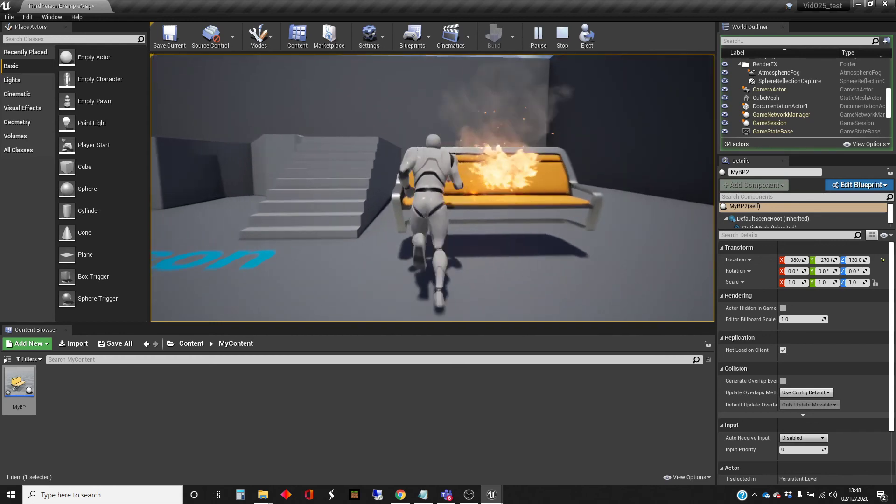
pyautogui.press('s')
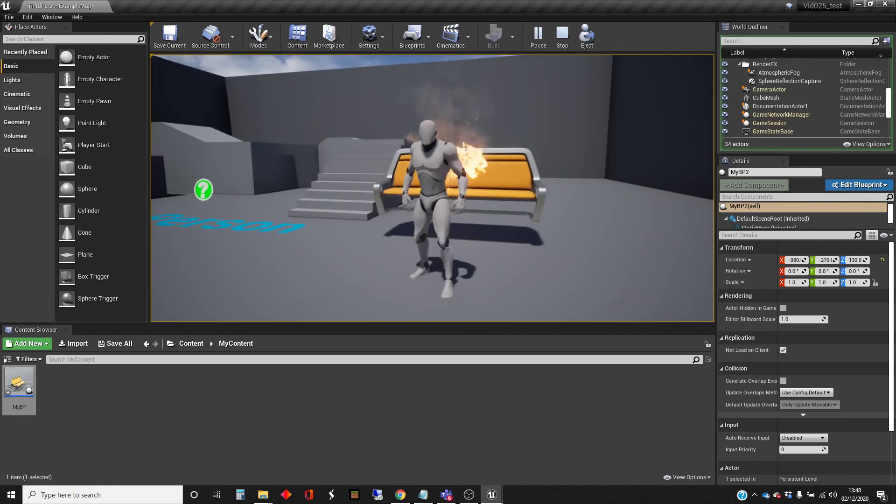
pyautogui.press('w')
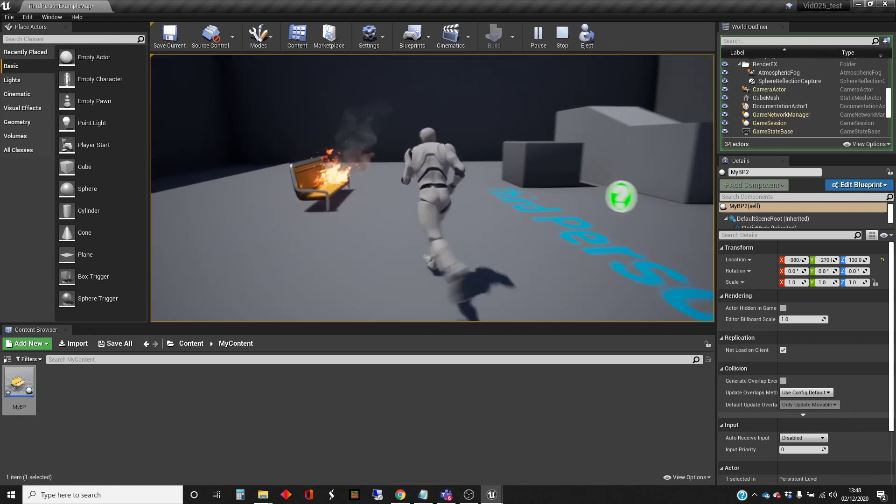
pyautogui.press('w')
pyautogui.press('d')
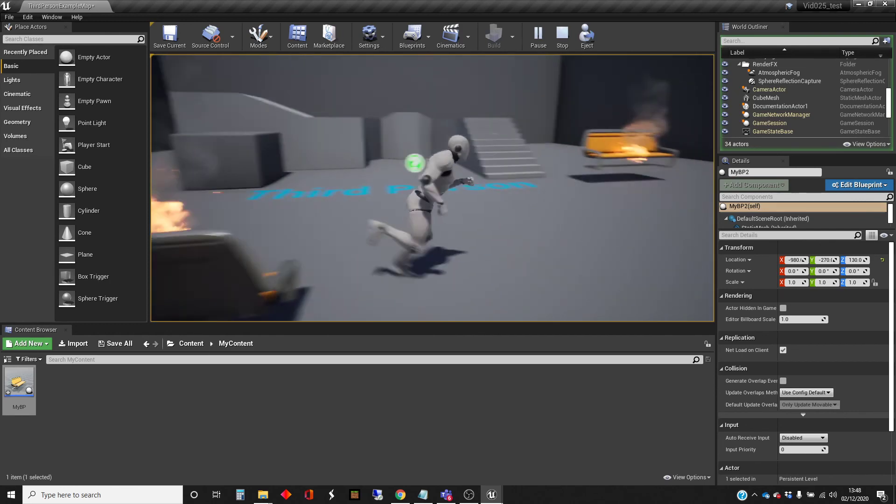
pyautogui.press('w')
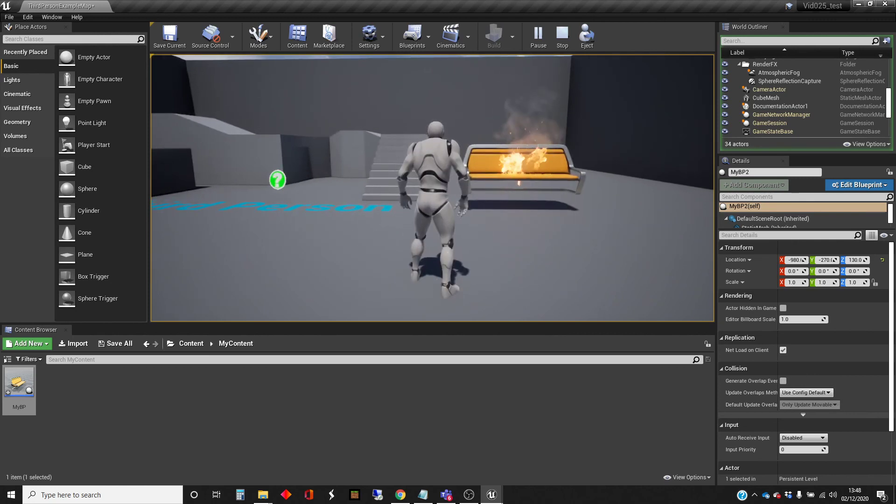